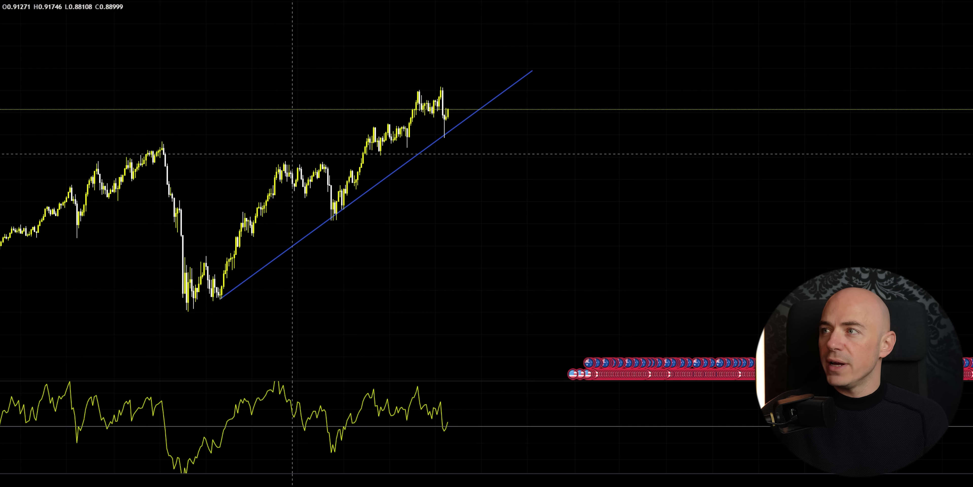
left_click_drag(276, 377, 276, 388)
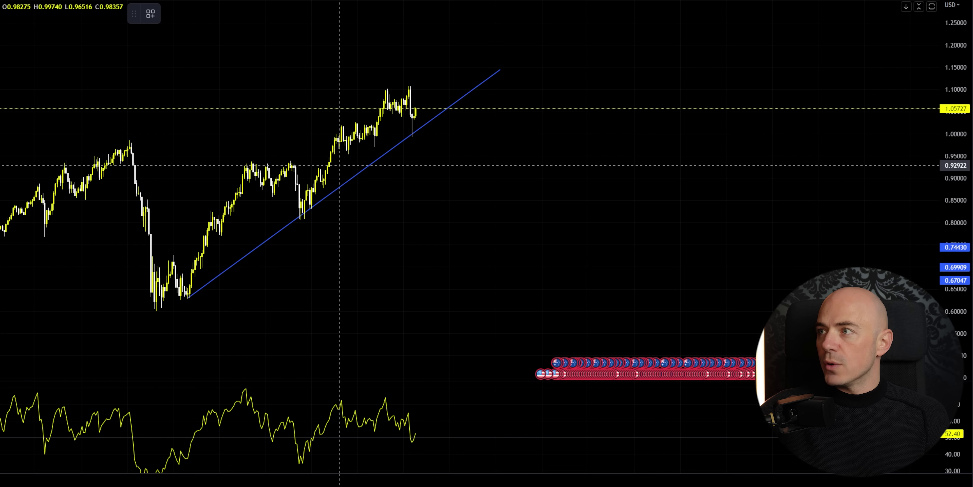
Step: Place a short position at the trendline touch, with stop 1.03982, target 0.64237, and a narrowed box
left_click(341, 142)
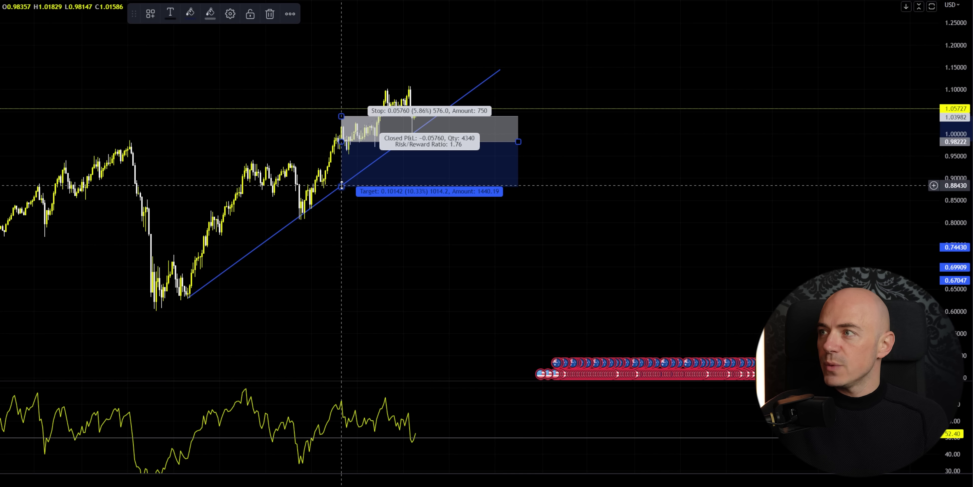
left_click_drag(342, 185, 338, 292)
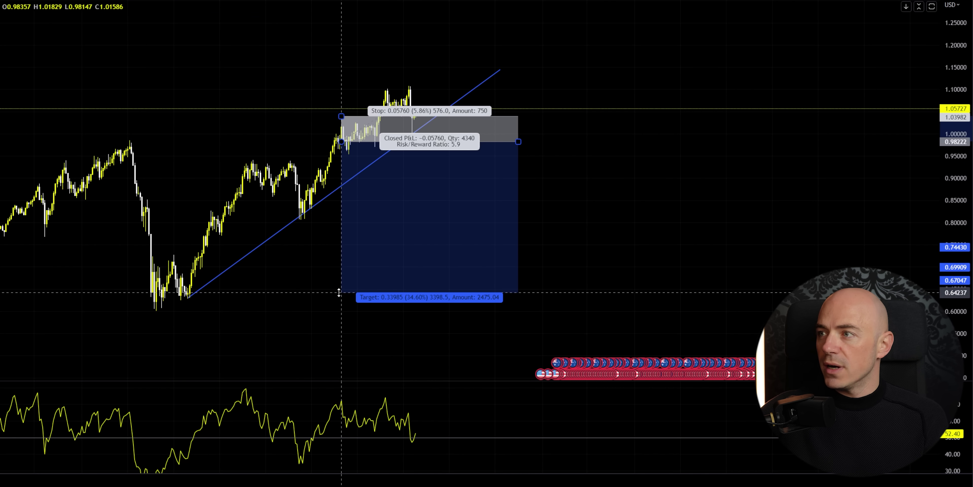
left_click(176, 299)
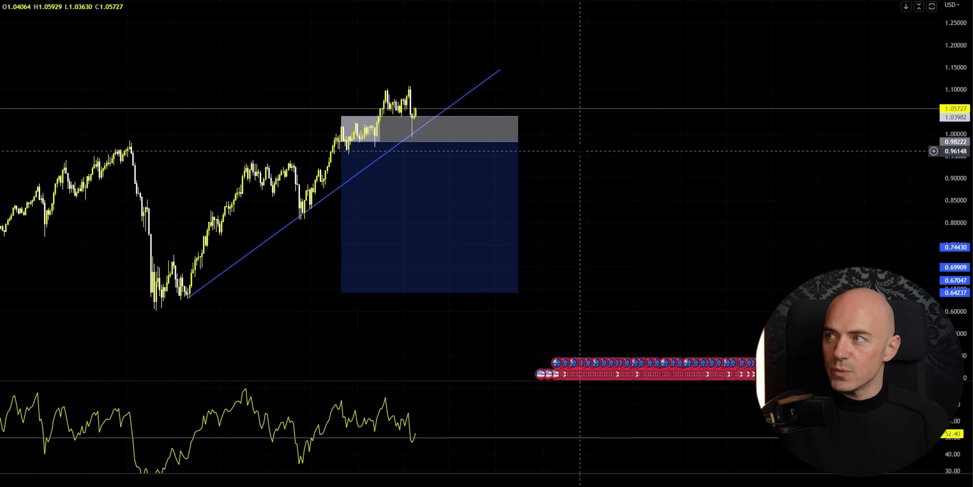
left_click_drag(518, 142, 384, 141)
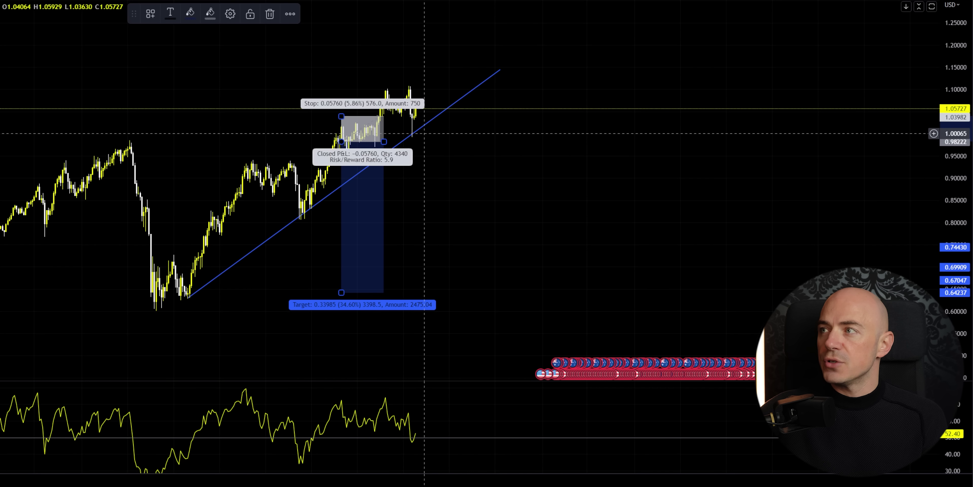
left_click(426, 139)
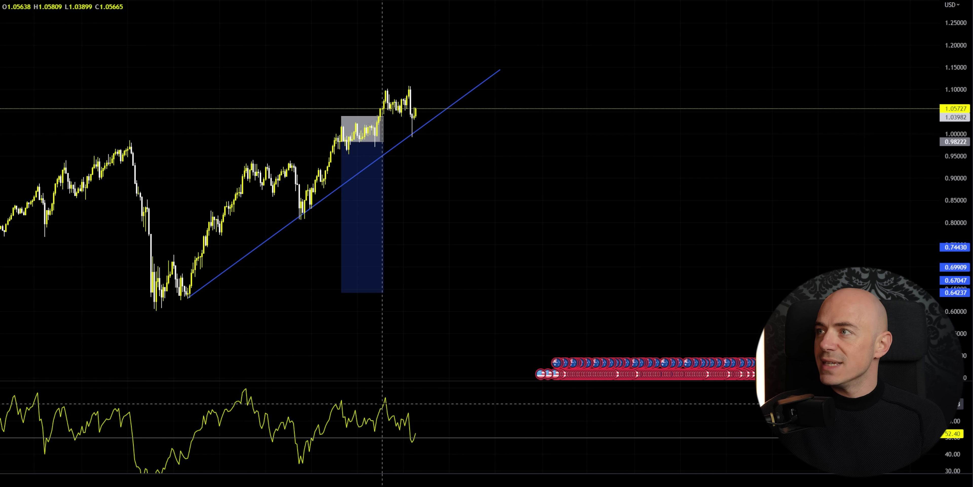
Step: Highlight the price peaks near 0.95 and 1.10 and the matching RSI peak
left_click(255, 161)
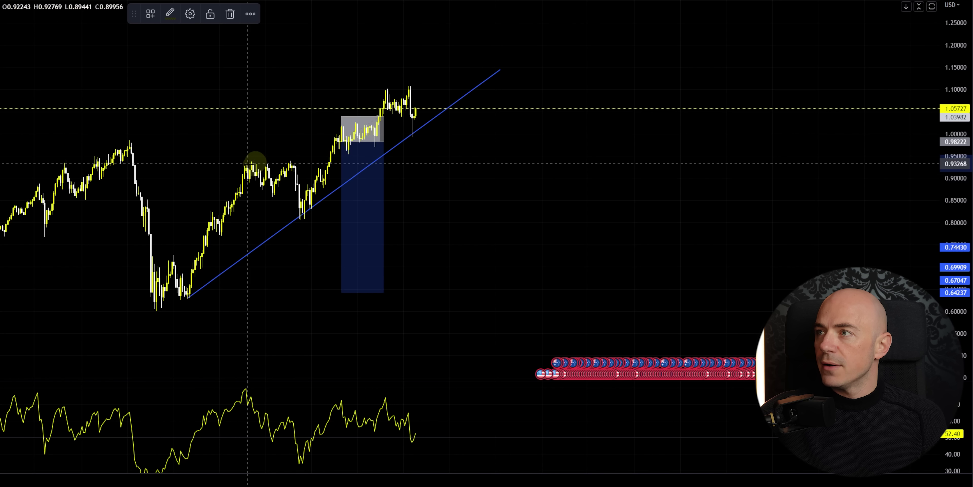
left_click(386, 92)
left_click(244, 394)
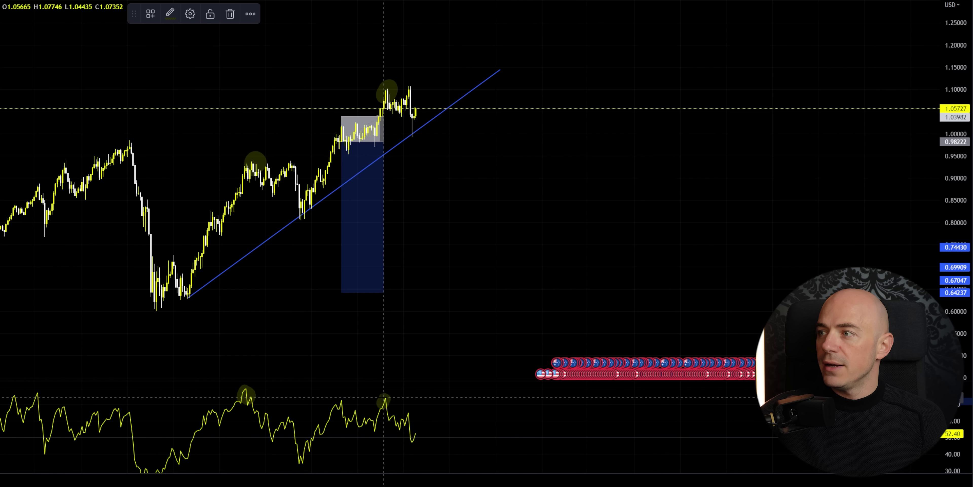
Step: Draw trend lines across the falling RSI highs, the 1.10 price highs, and the later RSI drop
key("alt+t")
left_click(247, 388)
left_click(406, 398)
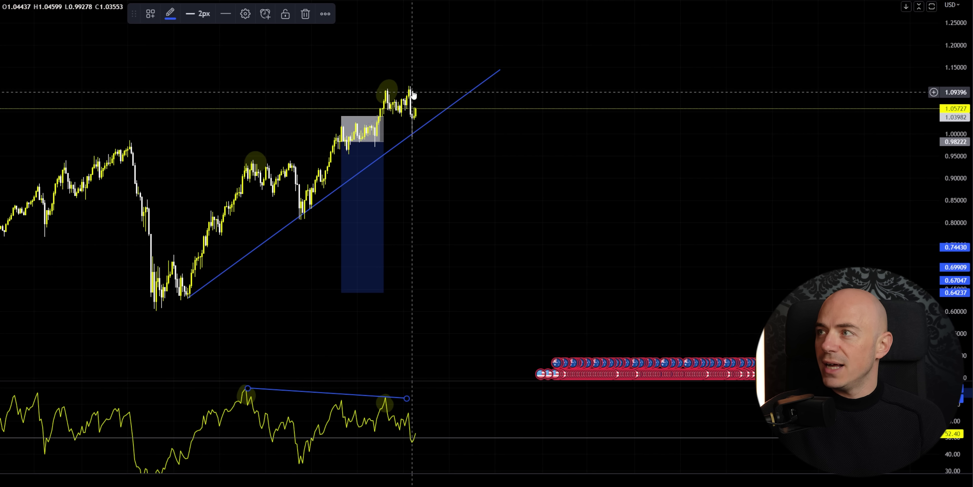
key("alt+t")
left_click(382, 94)
left_click(423, 85)
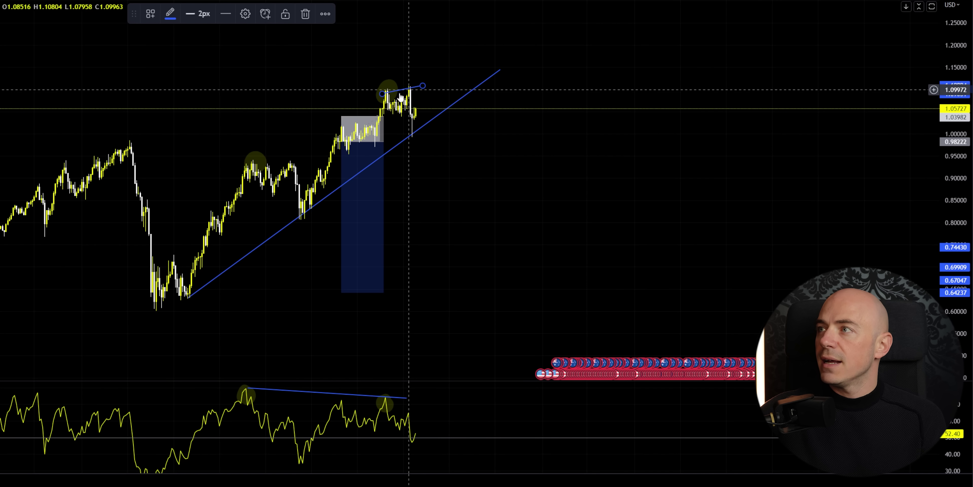
key("alt+t")
left_click(386, 397)
left_click(412, 414)
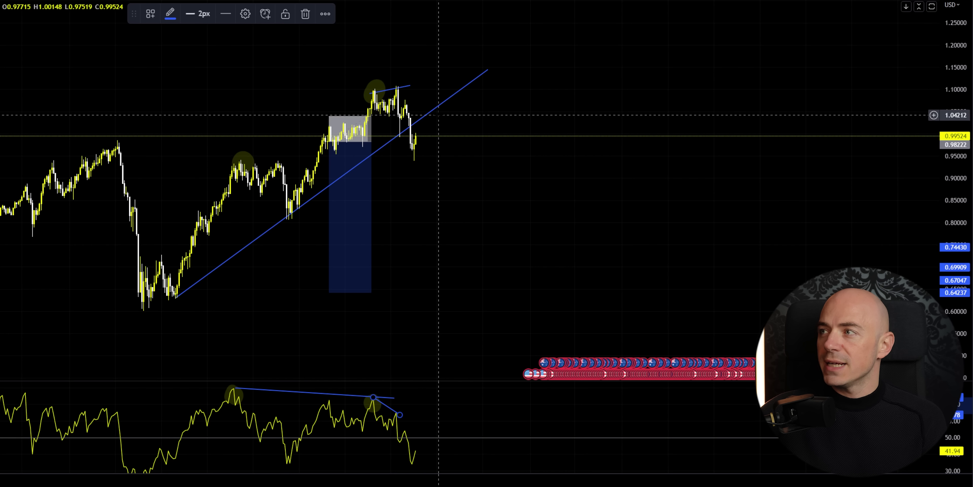
Step: Draw an orange support ray near 0.96609 and a long position from it targeting 1.17460 with a tight stop
left_click(393, 152)
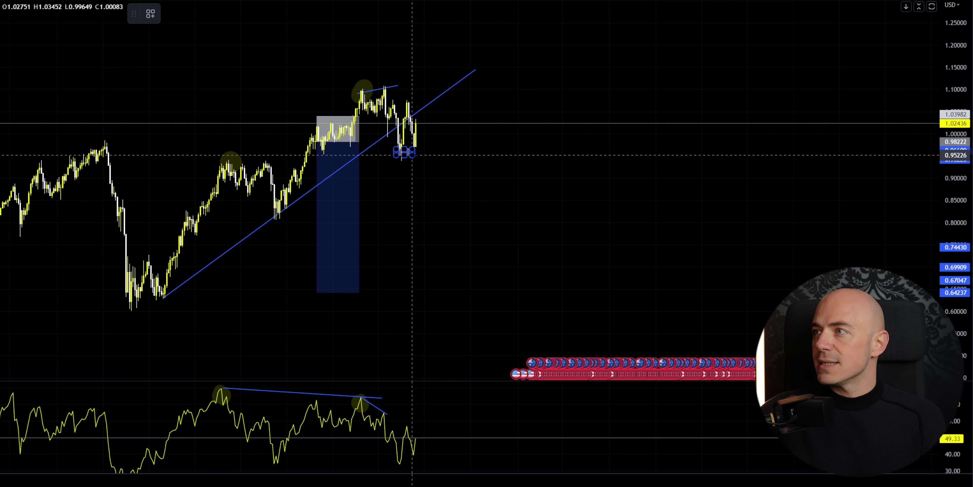
left_click(396, 150)
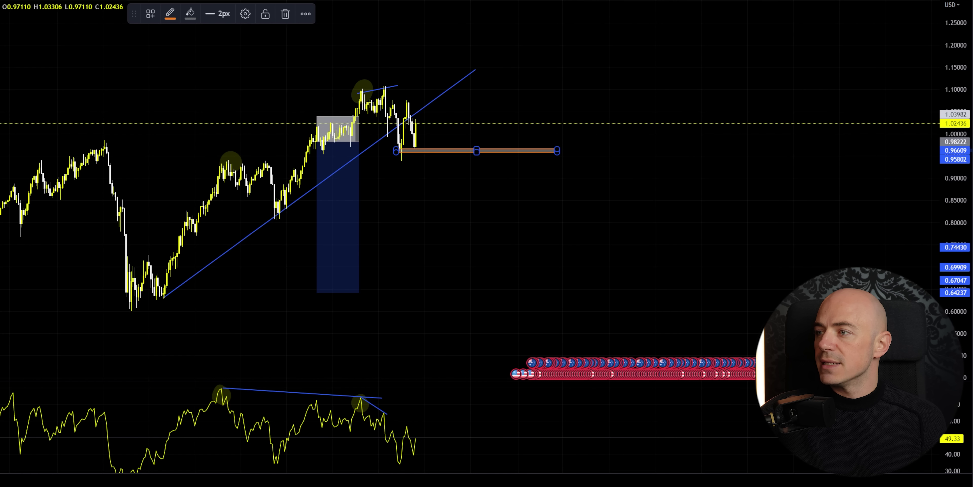
left_click(404, 149)
left_click_drag(404, 193, 404, 159)
left_click_drag(403, 104, 404, 56)
left_click(605, 153)
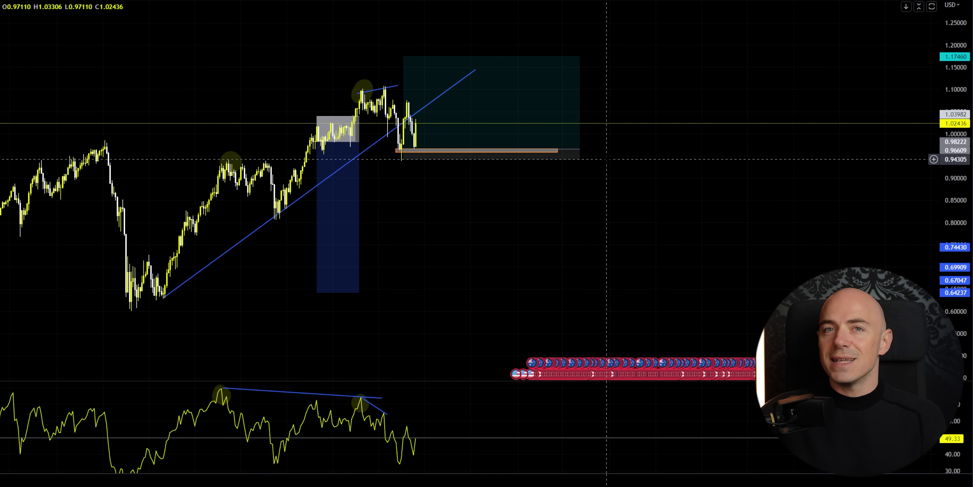
mouse_move(441, 100)
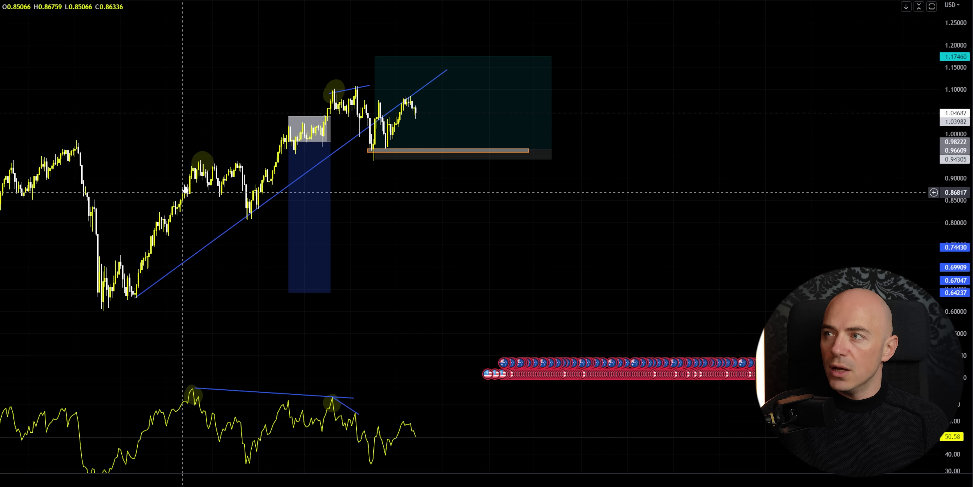
Step: Check the earlier short trade's stop and target as price rallies back toward 1.04
left_click(299, 122)
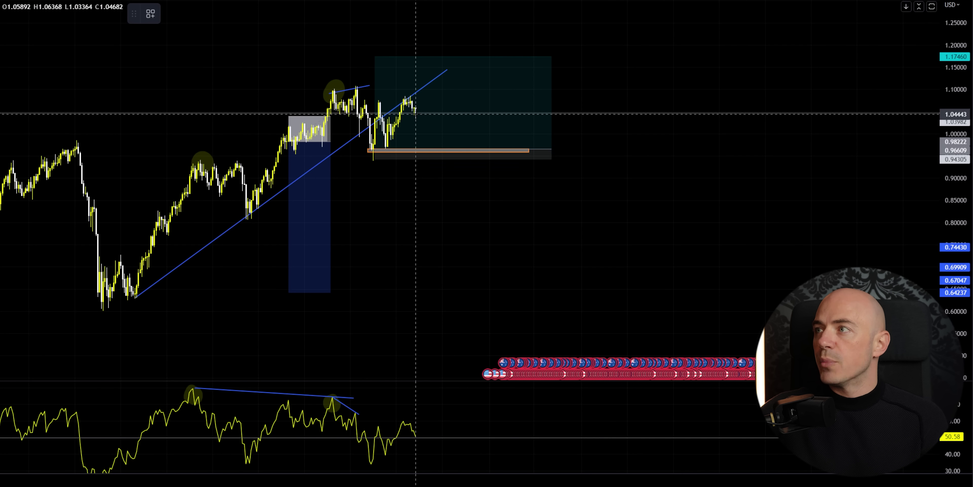
Step: Short the retest with stop 1.10548 and target 0.63892, and extend the support line leftward
left_click(415, 113)
left_click_drag(416, 70, 416, 88)
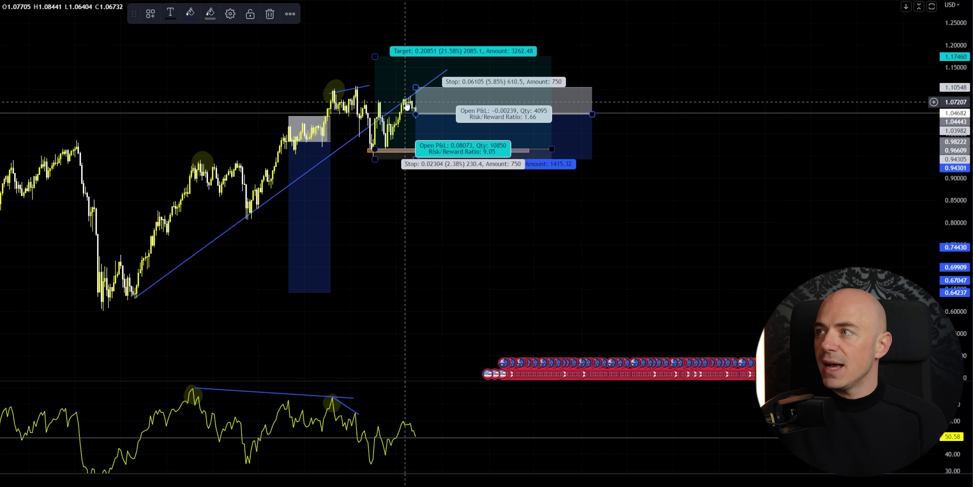
left_click_drag(416, 158, 415, 305)
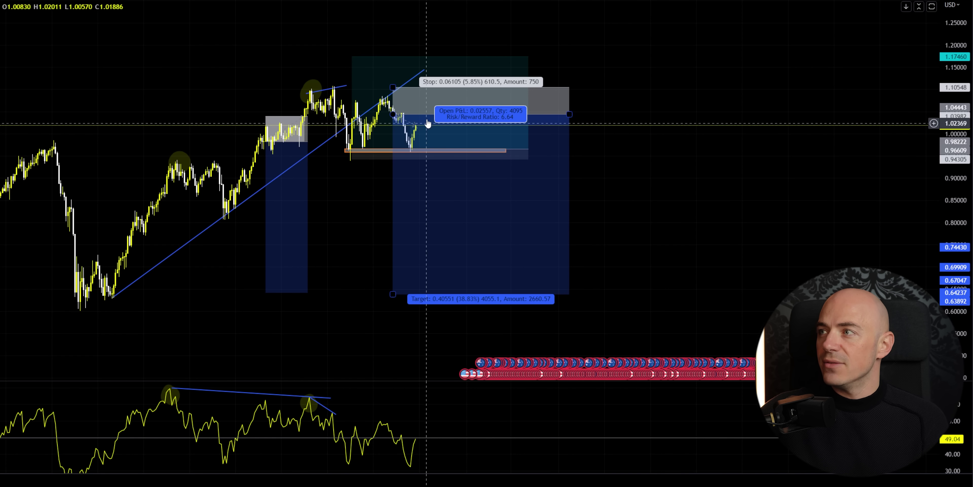
left_click_drag(346, 151, 23, 149)
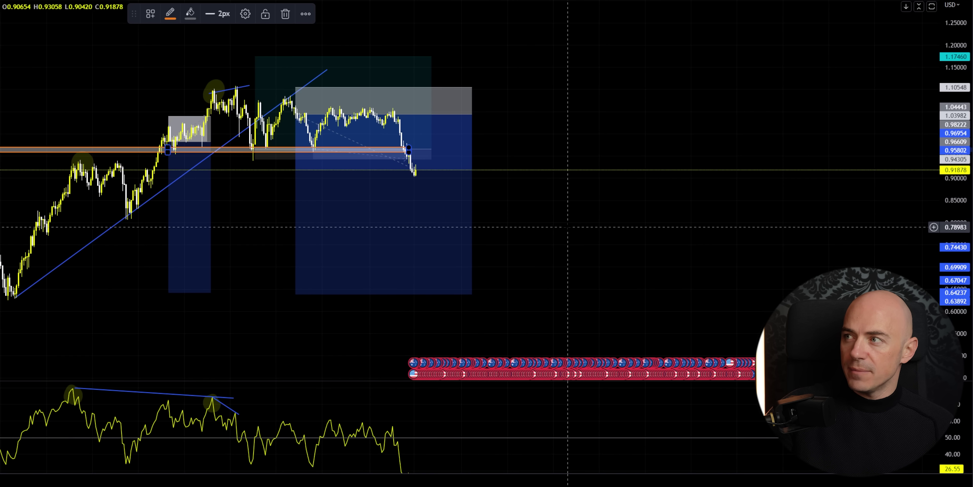
Step: Advance the replay twice and place a new short position at the 0.951 support retest
left_click(450, 463)
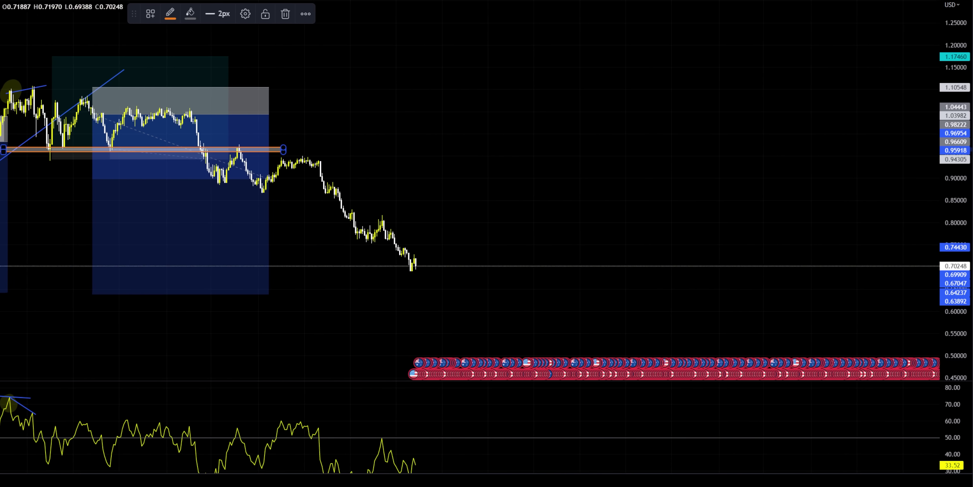
left_click(182, 161)
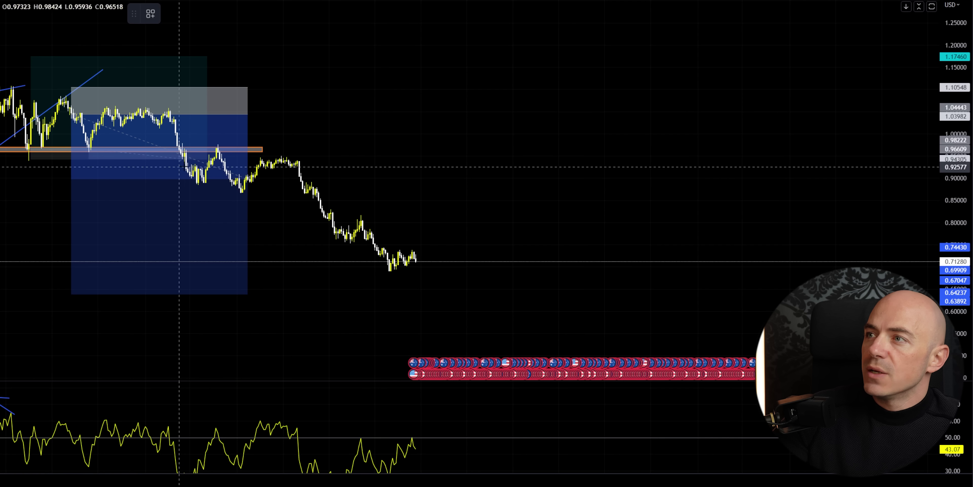
left_click(185, 155)
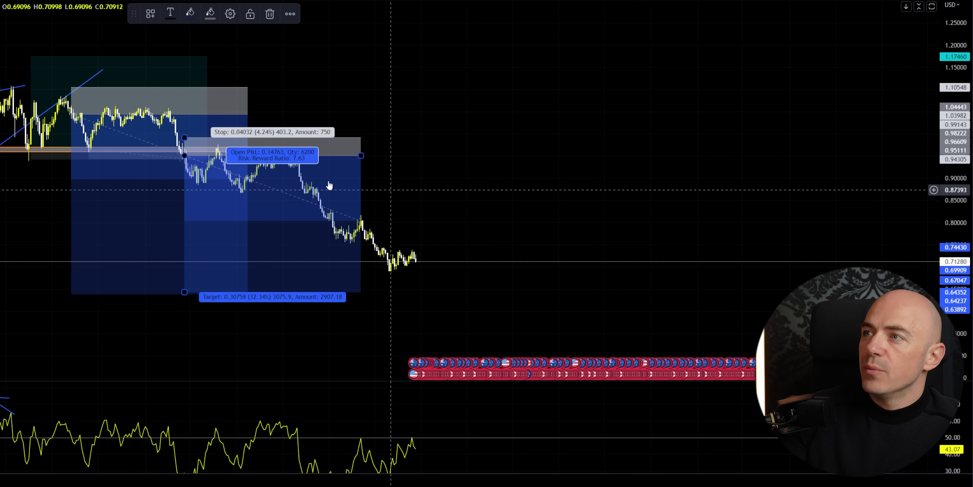
Step: Extend the newest short position's box across the latest bars
left_click(109, 183)
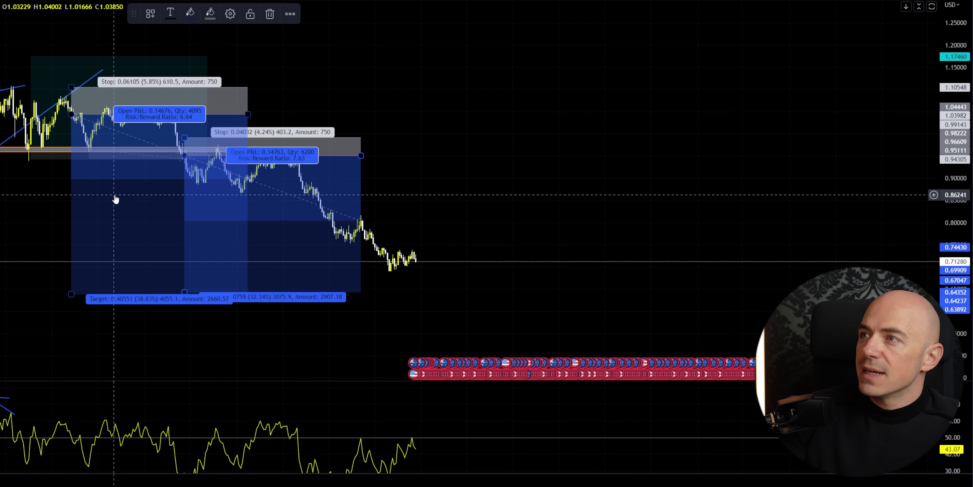
left_click(287, 199)
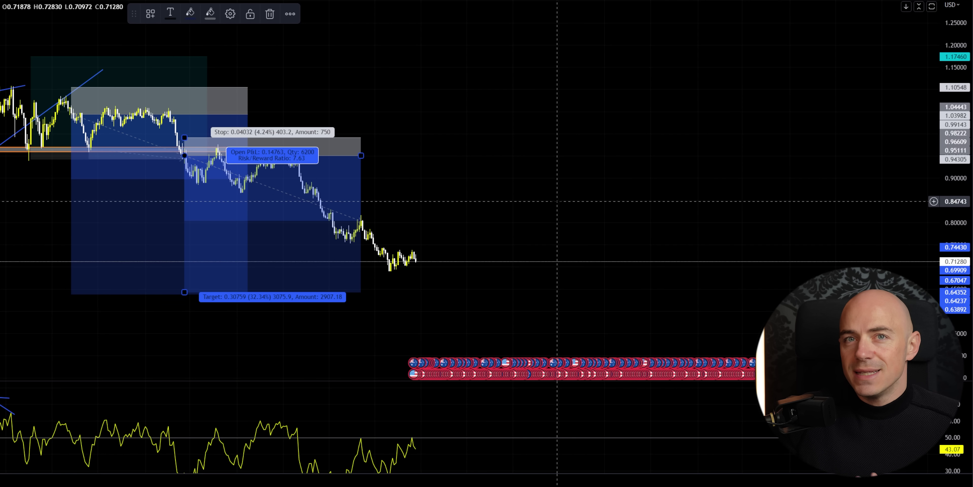
key("ctrl+z")
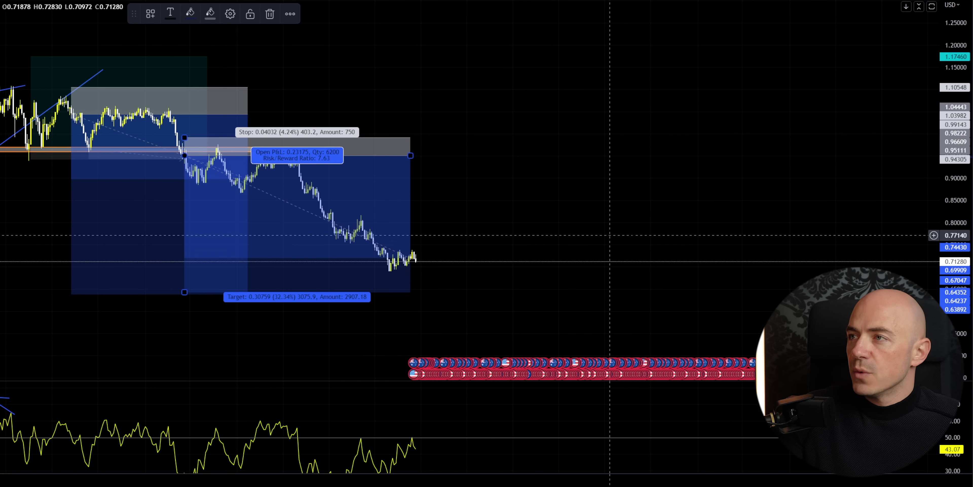
left_click(575, 175)
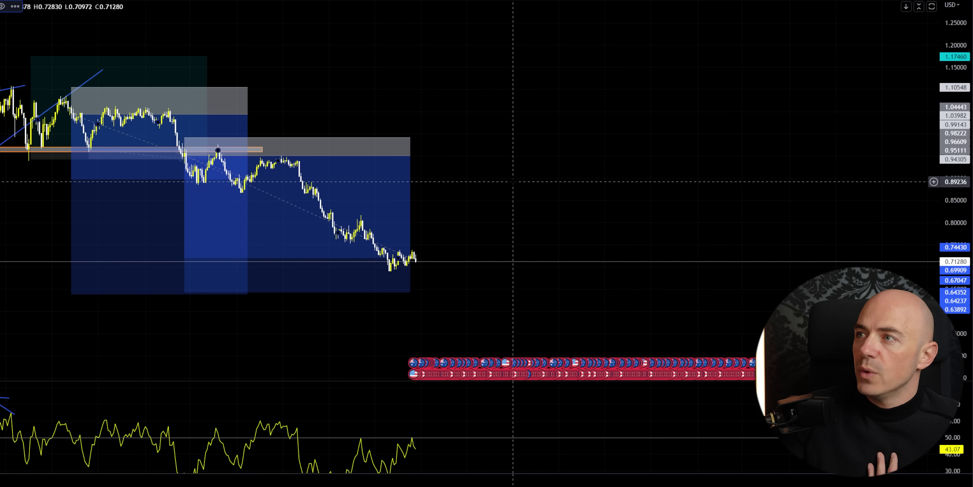
Step: Move the newest short's stop down to the 0.951 entry and add a horizontal ray at the lower high
left_click(266, 186)
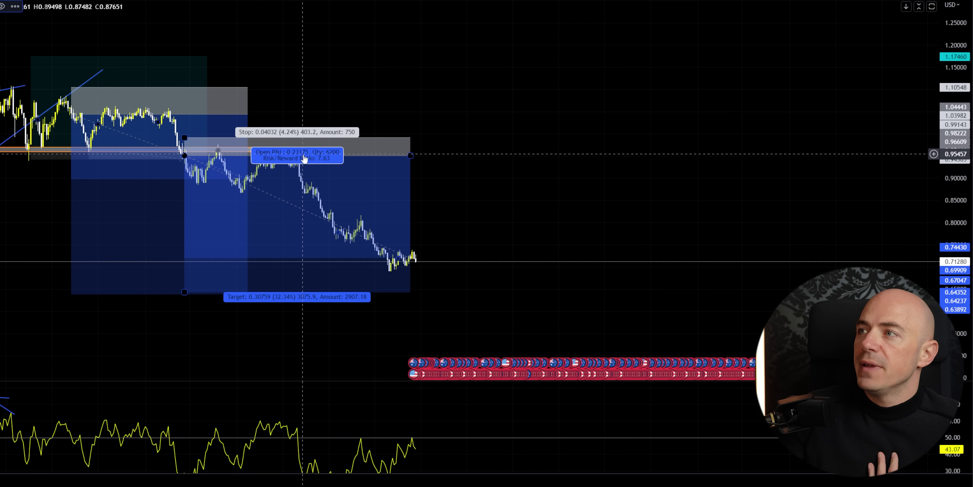
left_click_drag(184, 138, 185, 155)
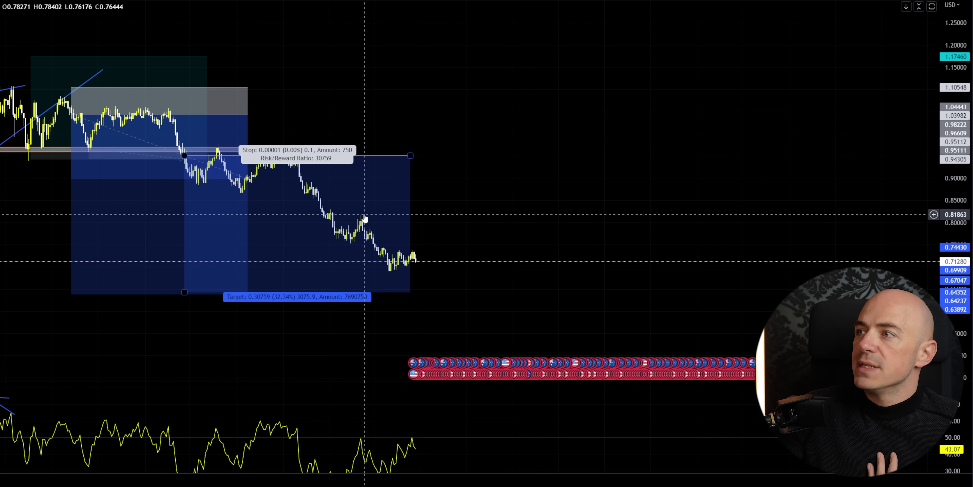
left_click(375, 246)
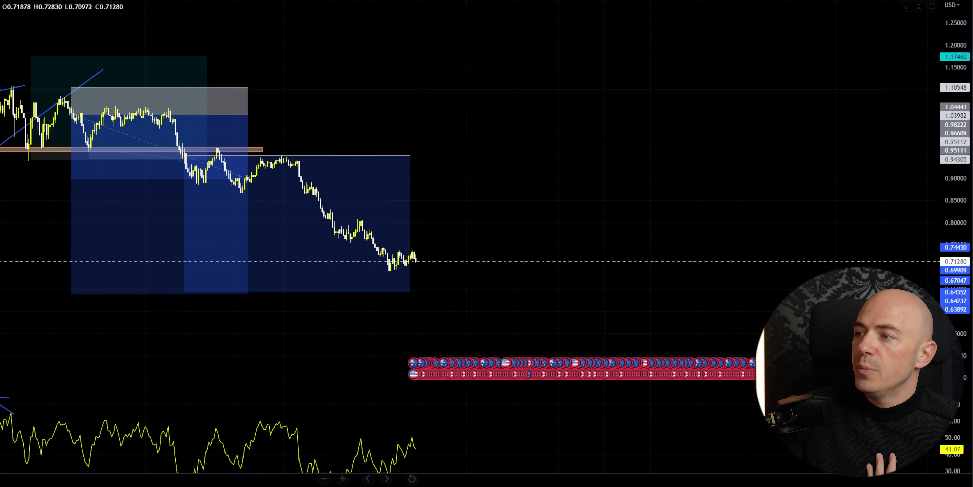
left_click(361, 216)
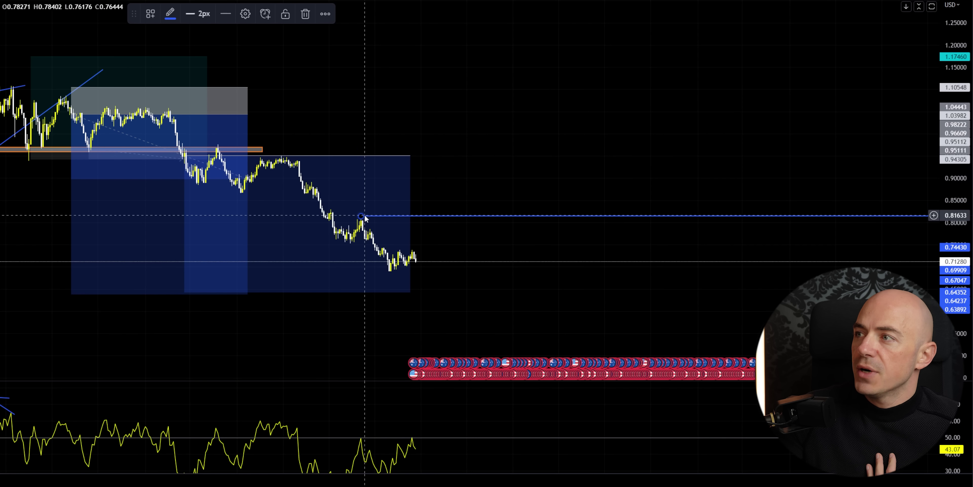
Step: Pan the chart back to show the earlier rally and previous trades beside the newest short
left_click_drag(365, 218, 488, 229)
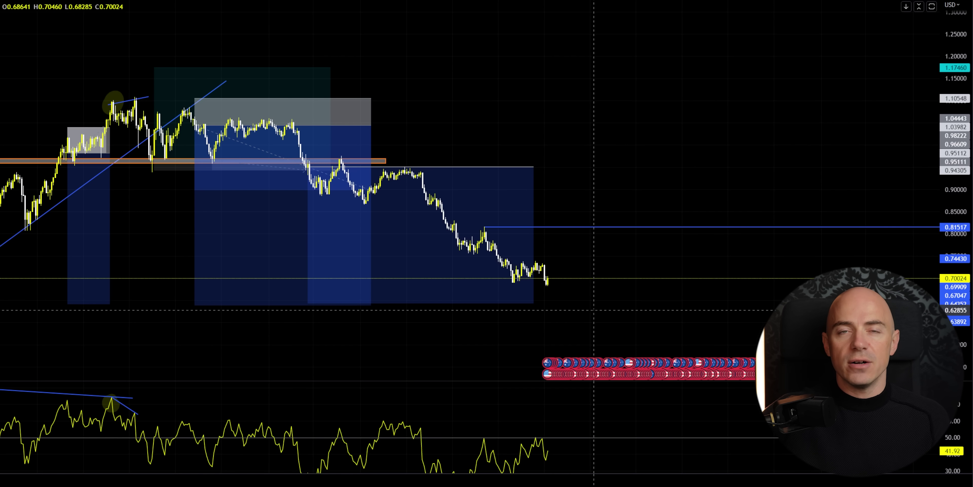
Step: Review the large short position's stats and measure a move with the Price Range tool
left_click(463, 263)
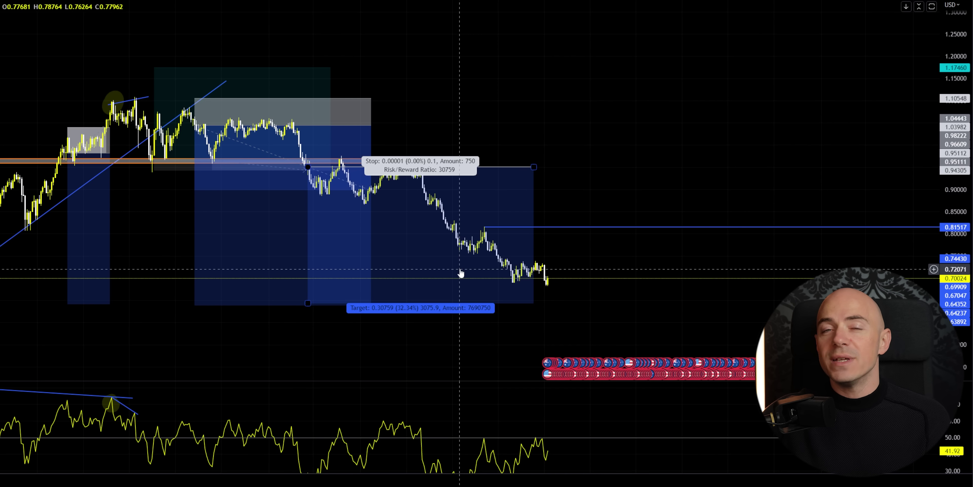
key("Escape")
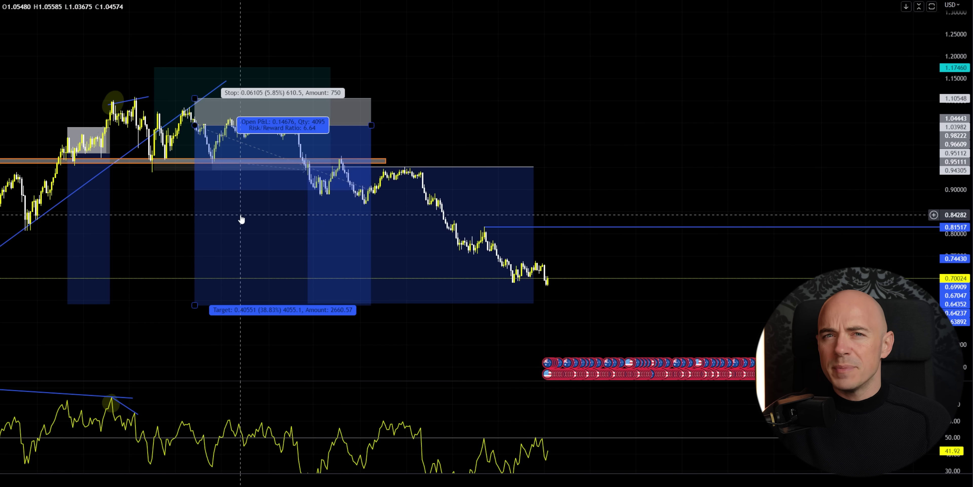
left_click(378, 300)
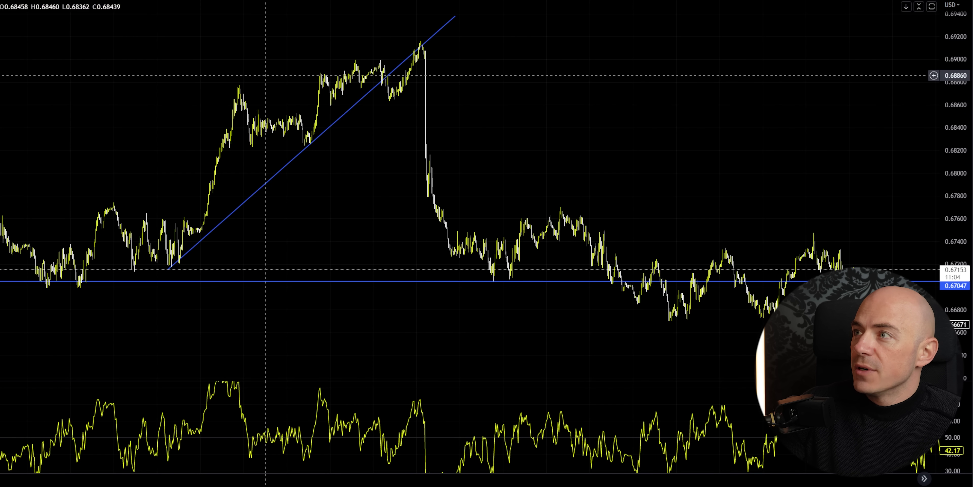
Step: Connect falling RSI peaks and rising price highs with trendlines, then short from the 0.691 peak to support
left_click(221, 393)
left_click(437, 420)
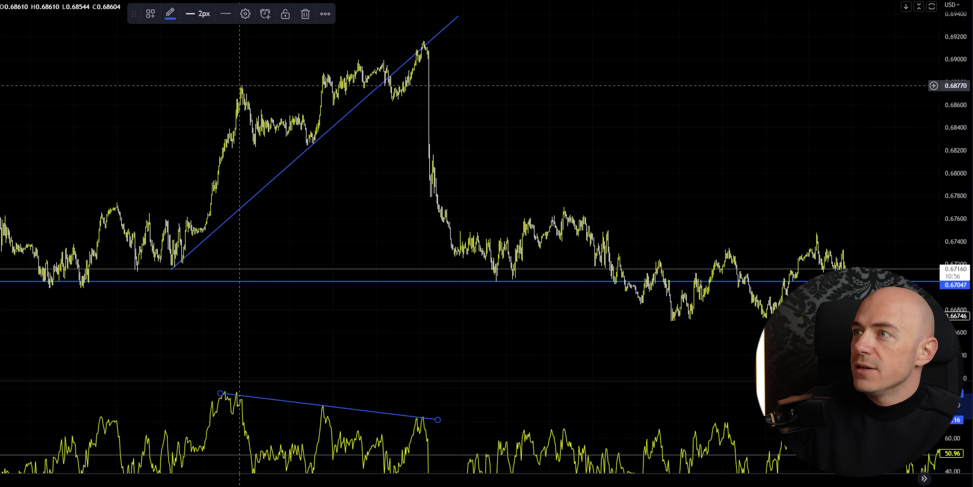
left_click(233, 85)
left_click(461, 36)
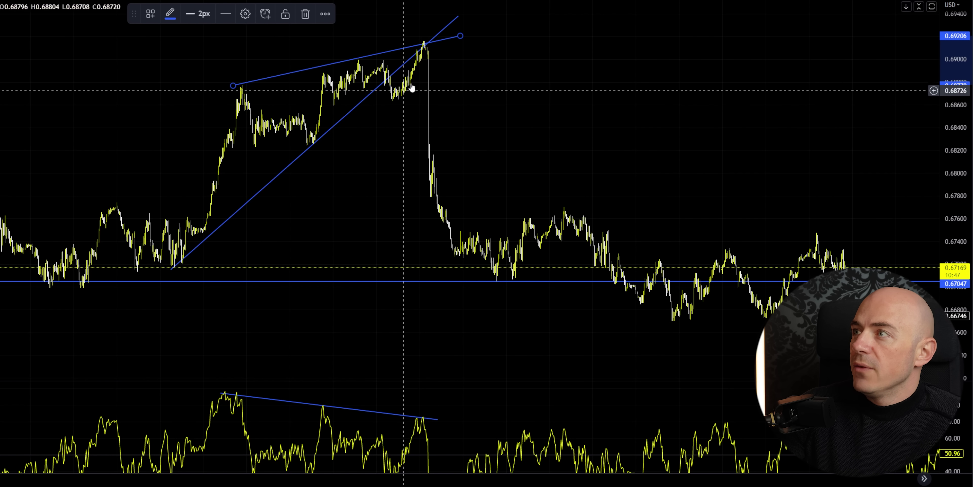
left_click(424, 56)
left_click_drag(424, 254, 341, 287)
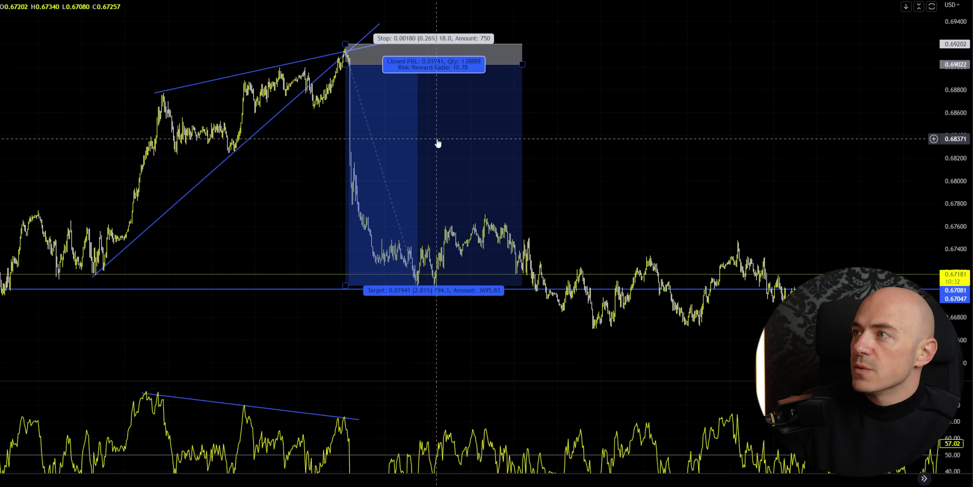